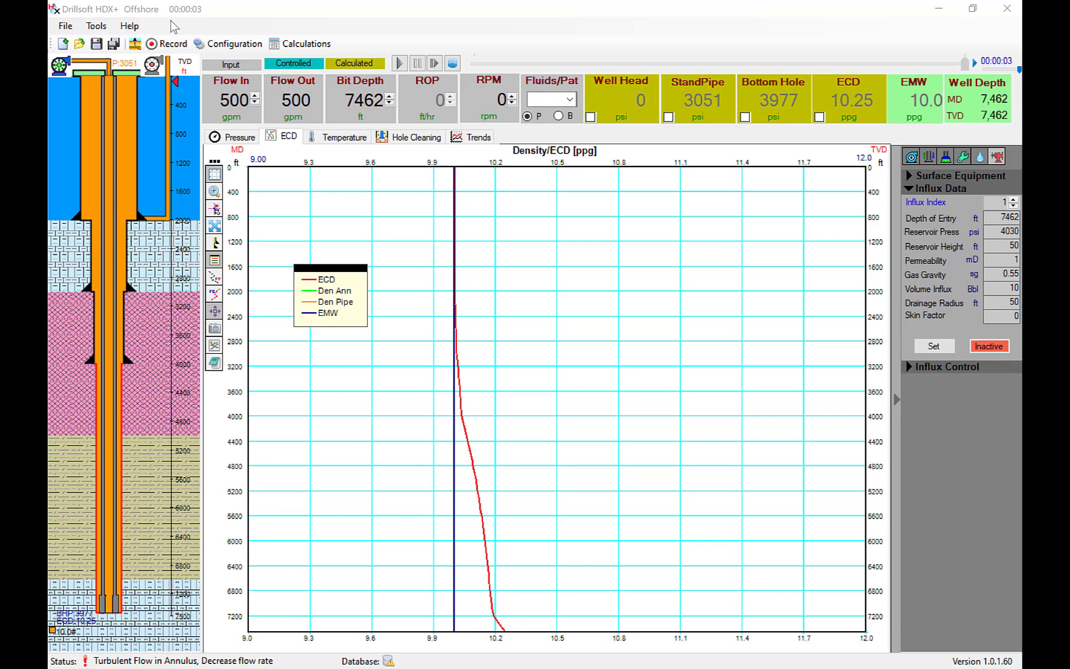
# Step: Review the configuration's project details, trajectory and formations, tubulars, fluids and preferences
pyautogui.click(229, 45)
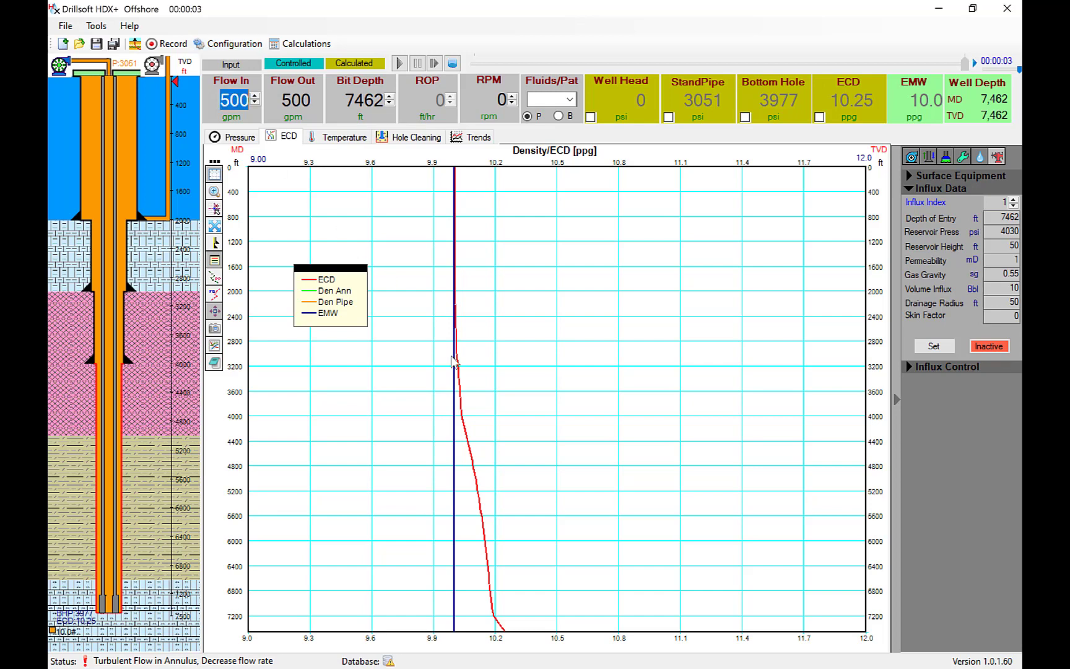
pyautogui.click(229, 44)
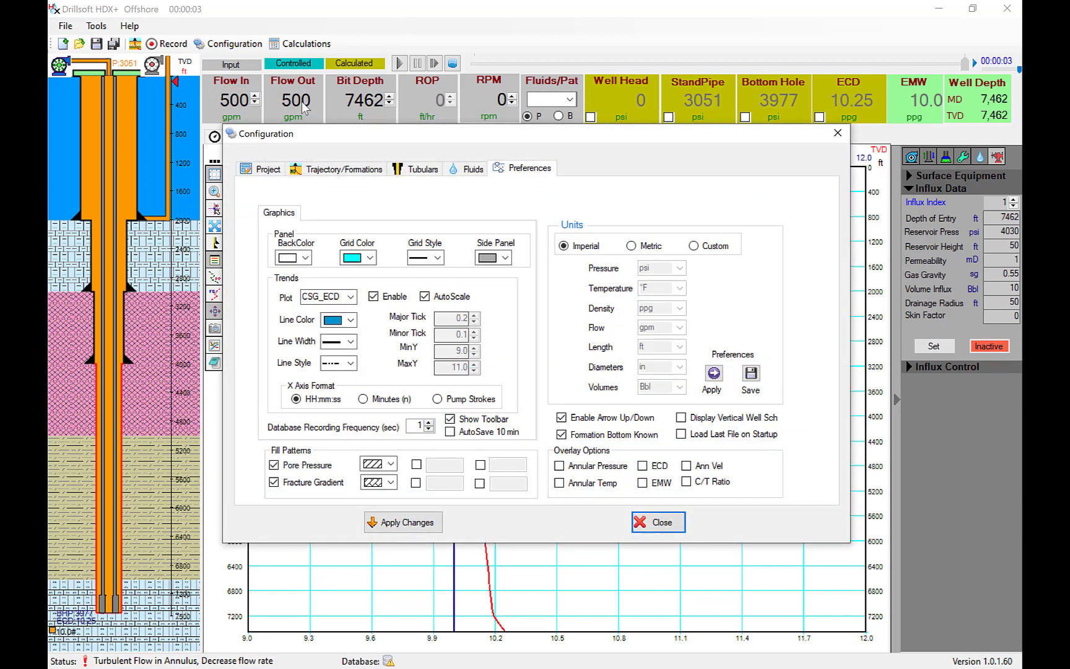
pyautogui.click(273, 169)
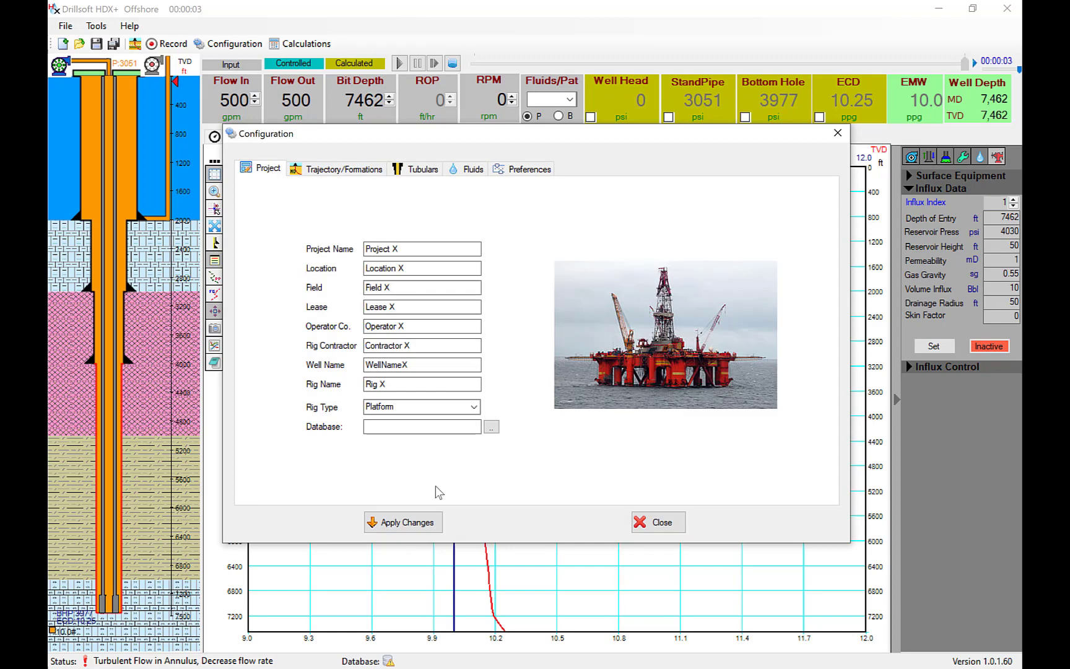
pyautogui.click(357, 168)
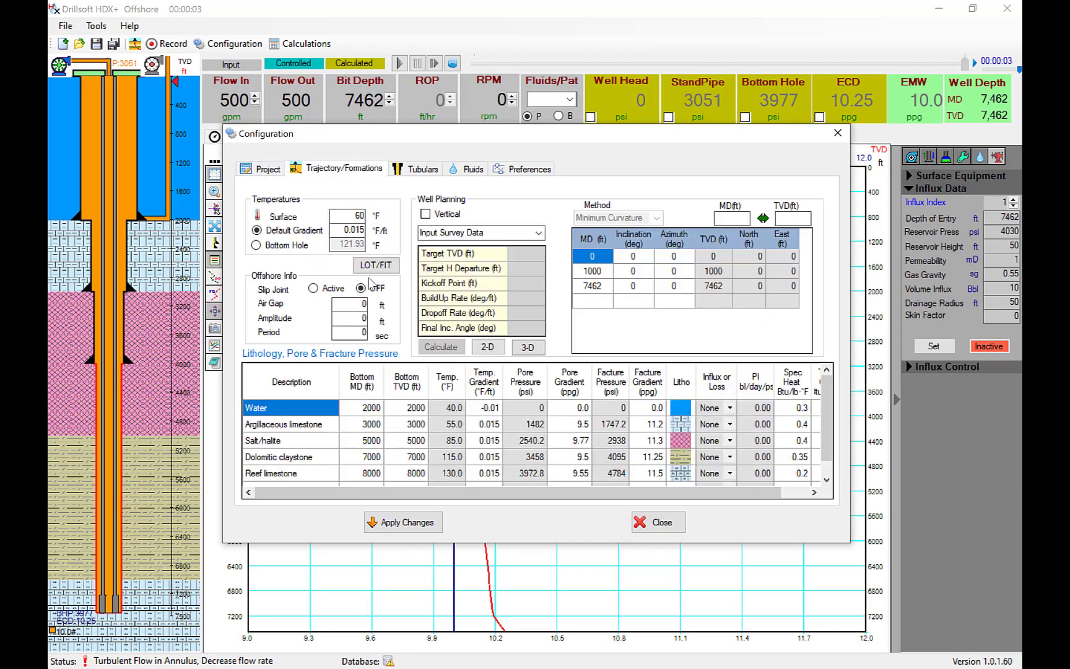
pyautogui.click(408, 170)
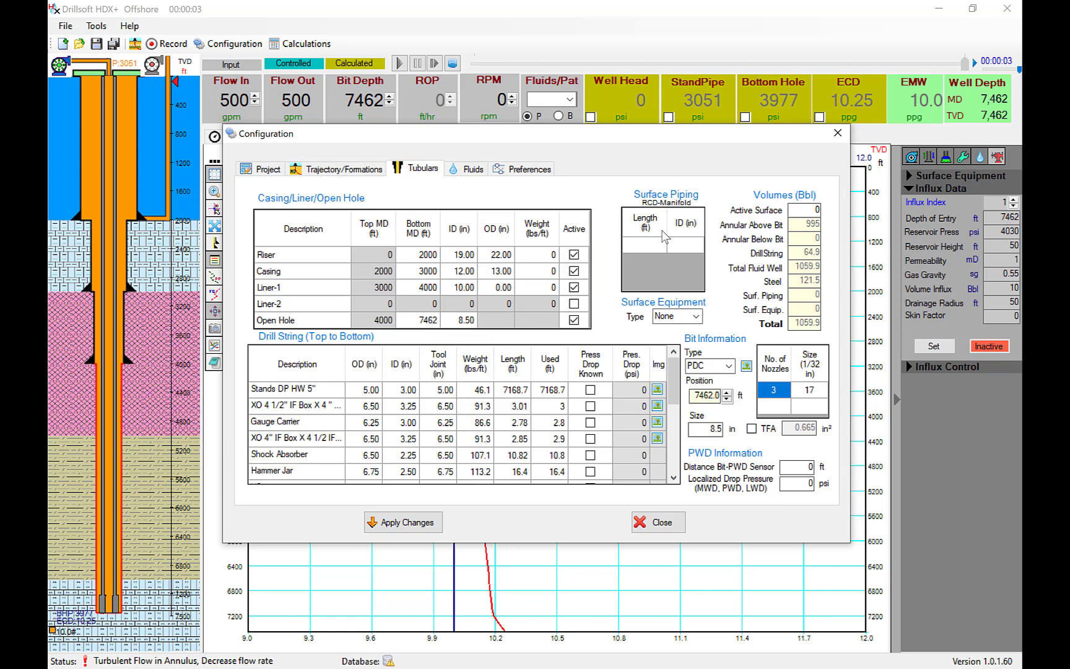
pyautogui.click(467, 170)
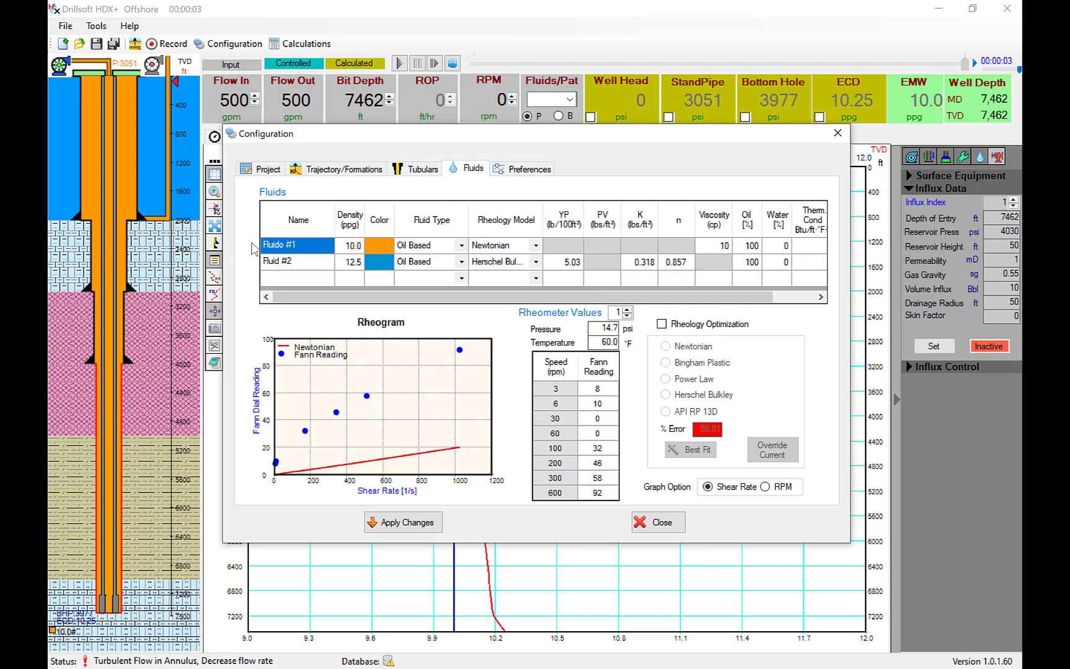
pyautogui.click(517, 169)
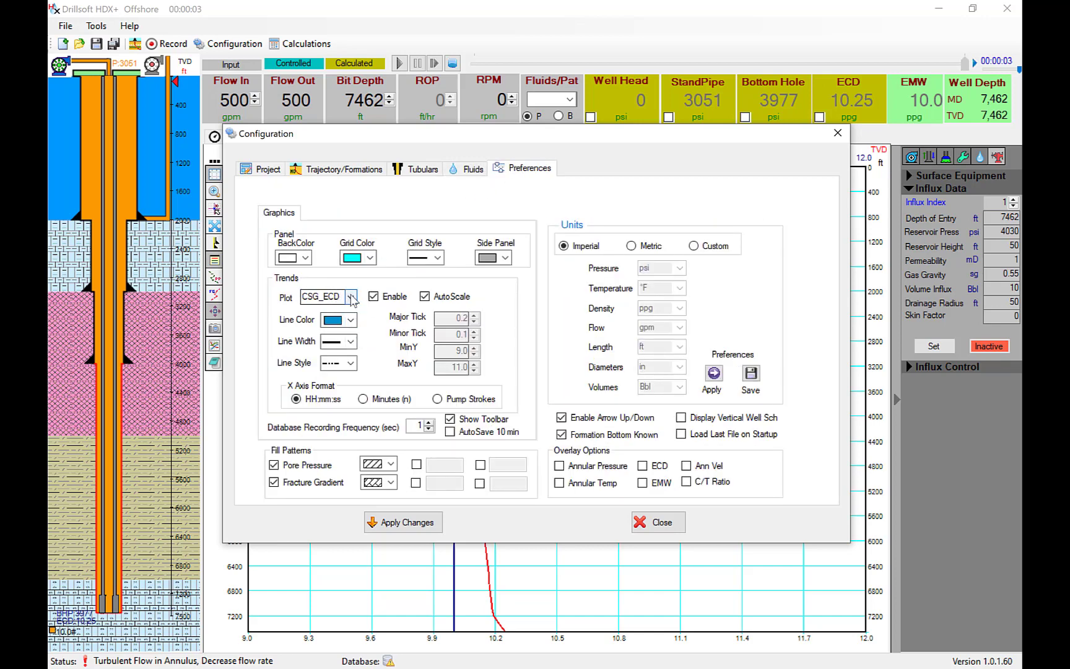
# Step: Look through the available trend plots in the preferences, apply the configuration and close it
pyautogui.click(351, 297)
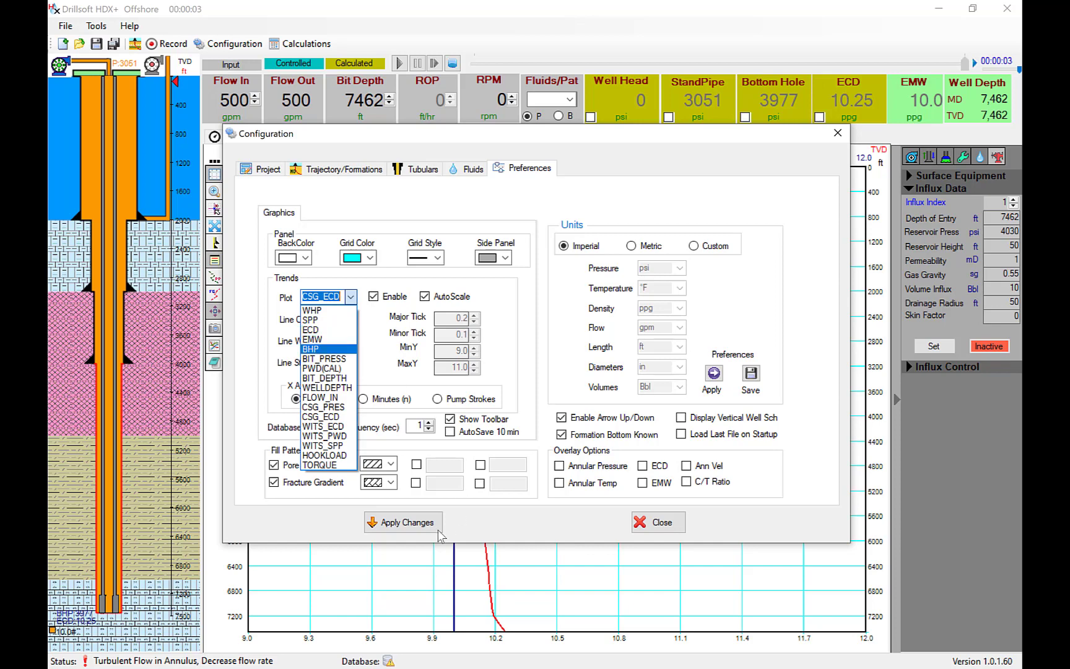
pyautogui.click(502, 339)
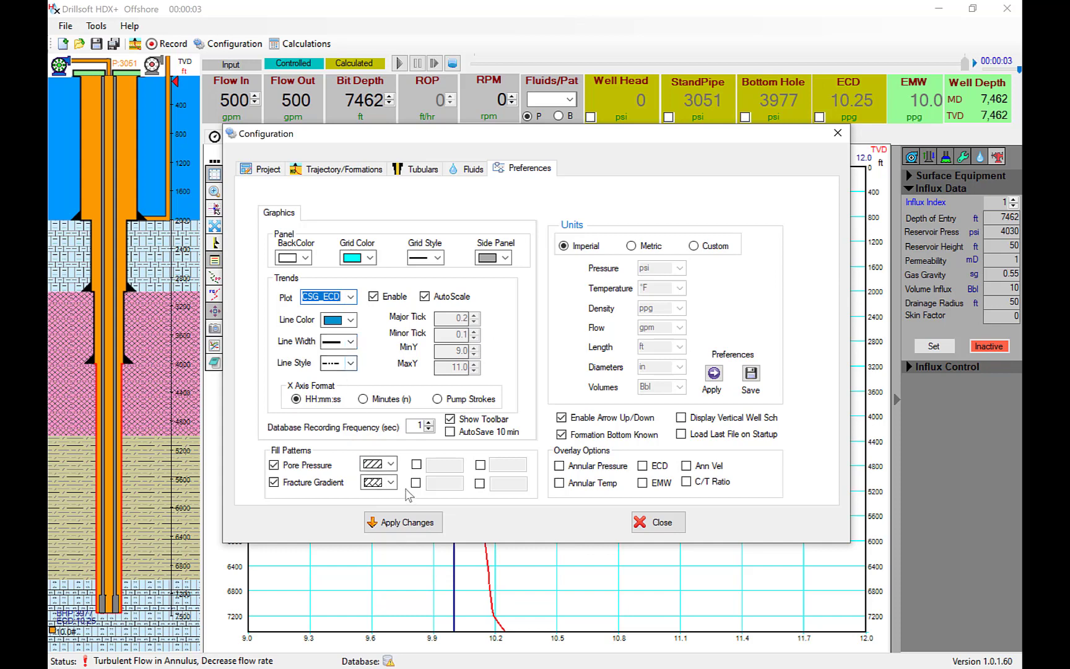
pyautogui.click(423, 530)
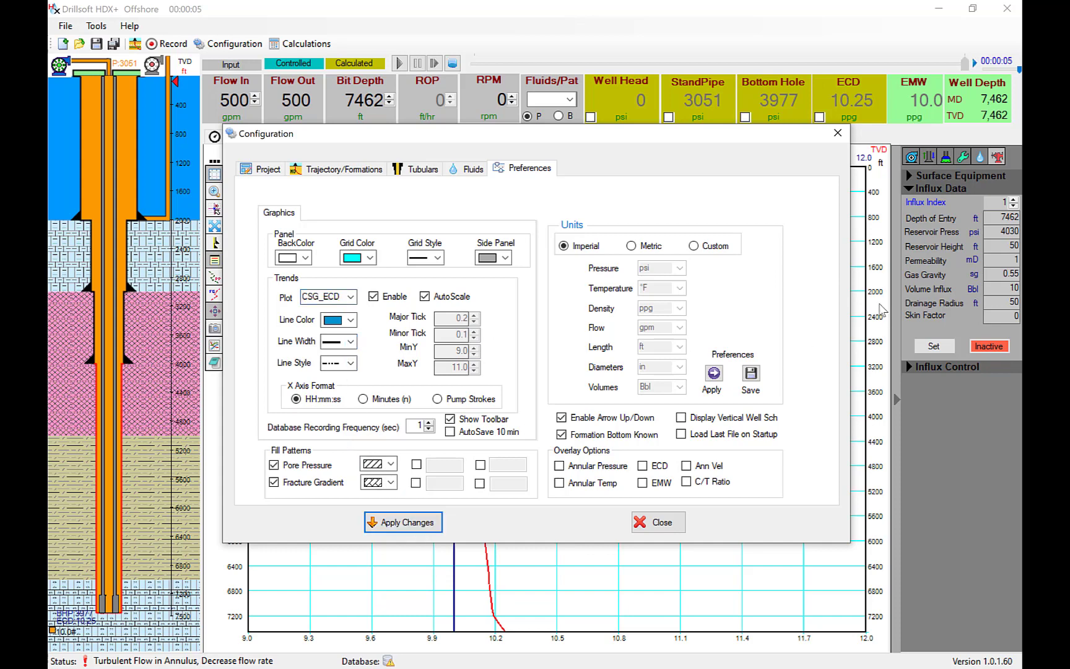
pyautogui.click(657, 522)
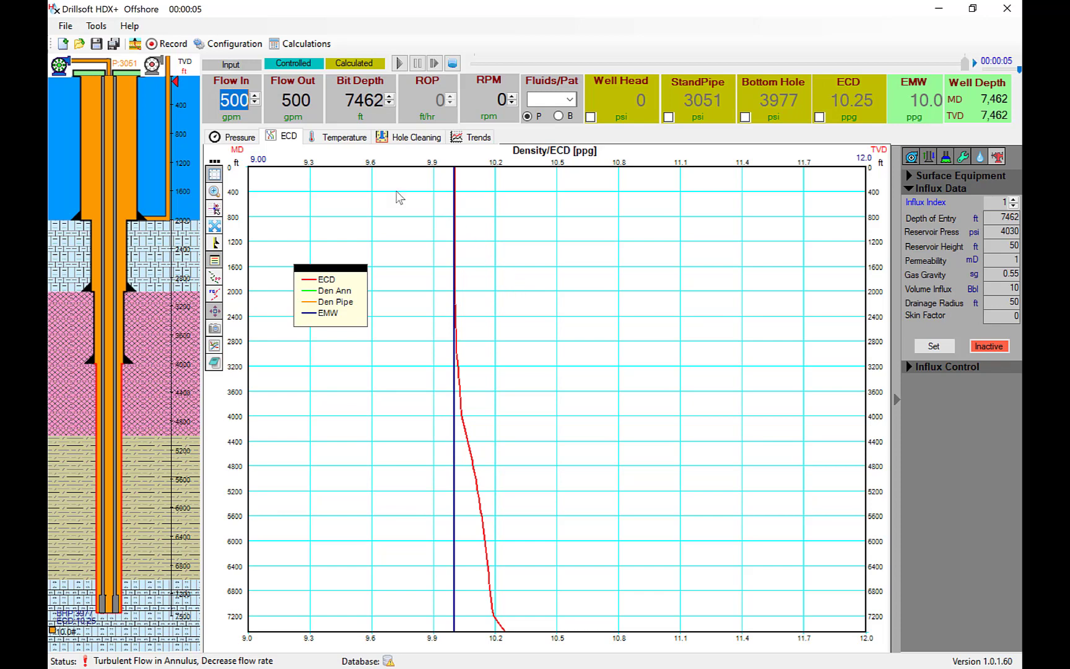
pyautogui.click(101, 28)
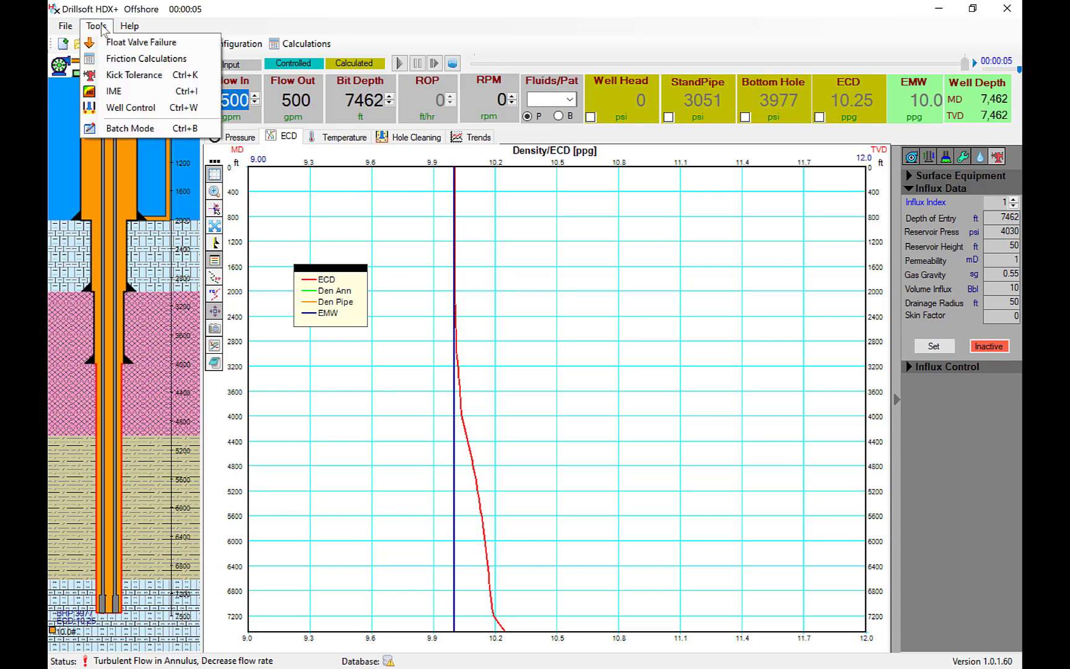
pyautogui.click(115, 92)
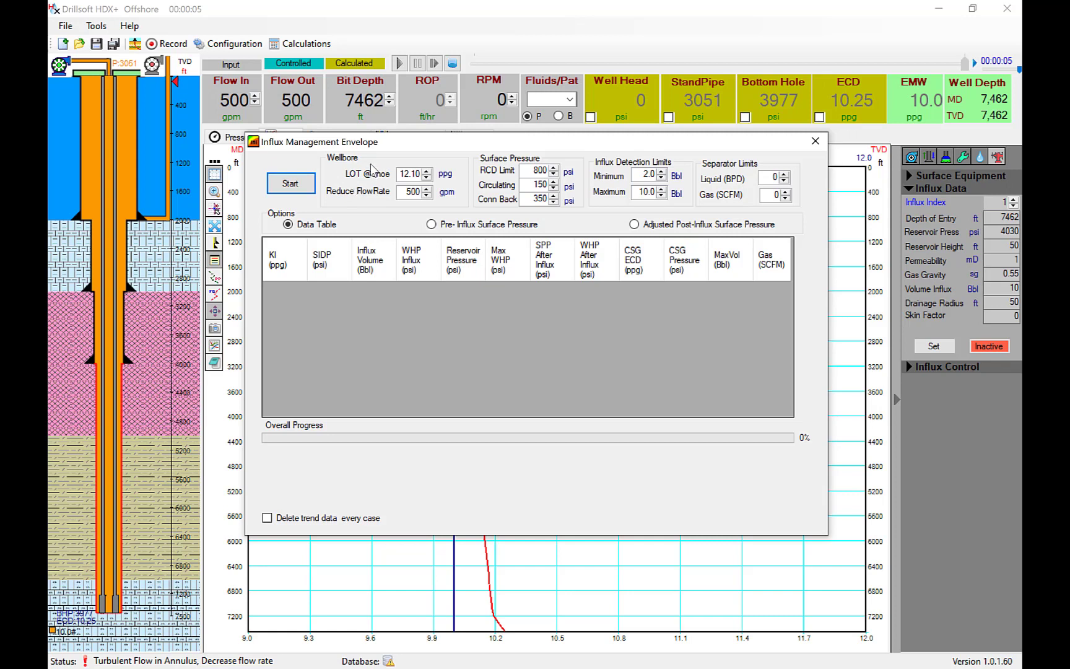
pyautogui.click(413, 174)
pyautogui.moveTo(420, 174); pyautogui.dragTo(392, 180)
# Step: Inspect the downhole conditions at 7460 ft on the wellbore schematic, alongside the influx data
pyautogui.hotkey('alt', 'F4')
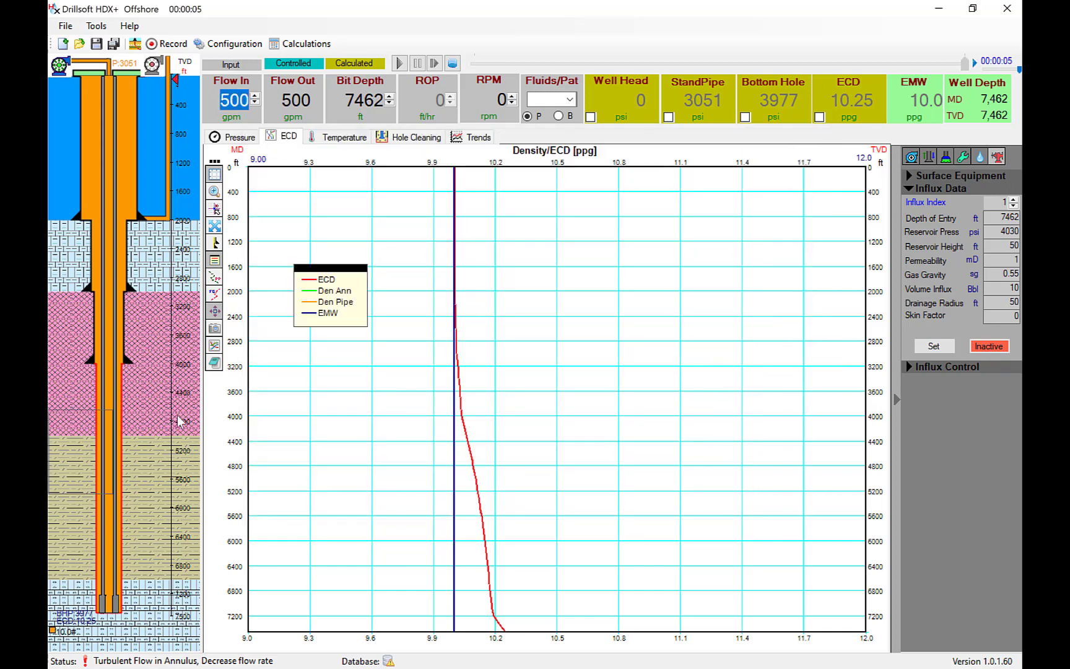
pyautogui.click(169, 629)
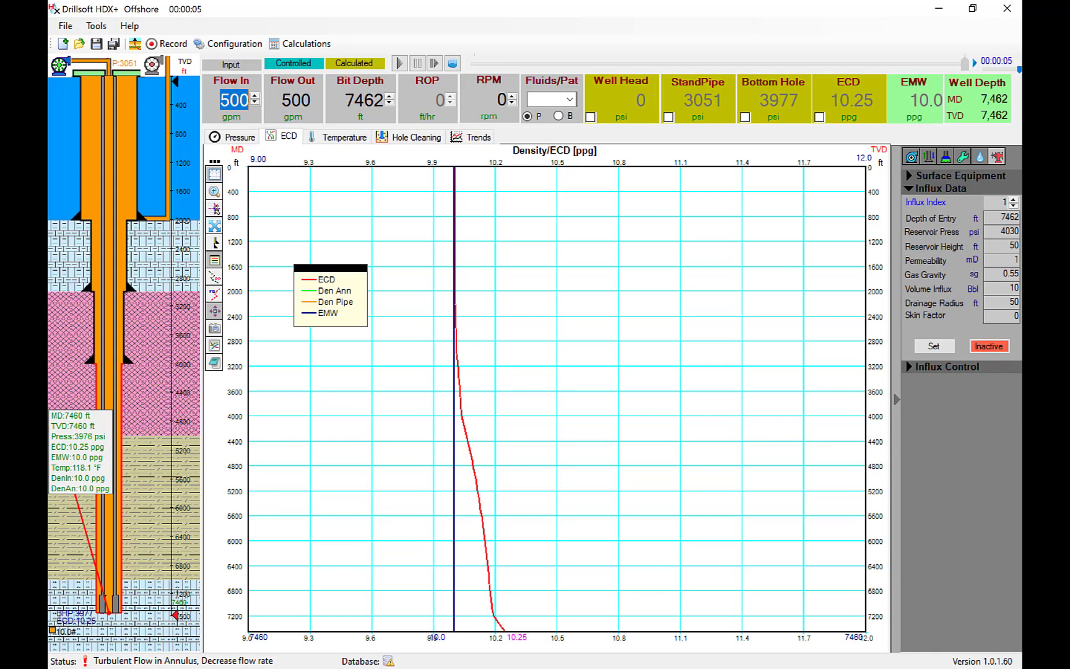
pyautogui.click(948, 352)
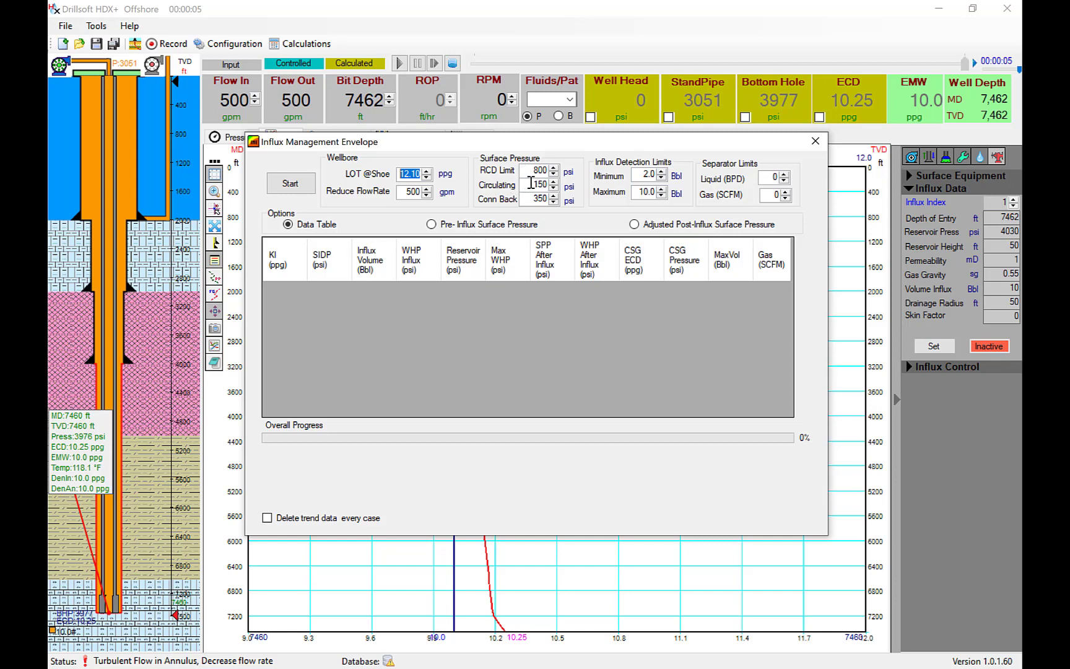
# Step: Display the pre-influx surface pressure graph with its shaded areas and legends
pyautogui.doubleClick(535, 184)
pyautogui.click(447, 225)
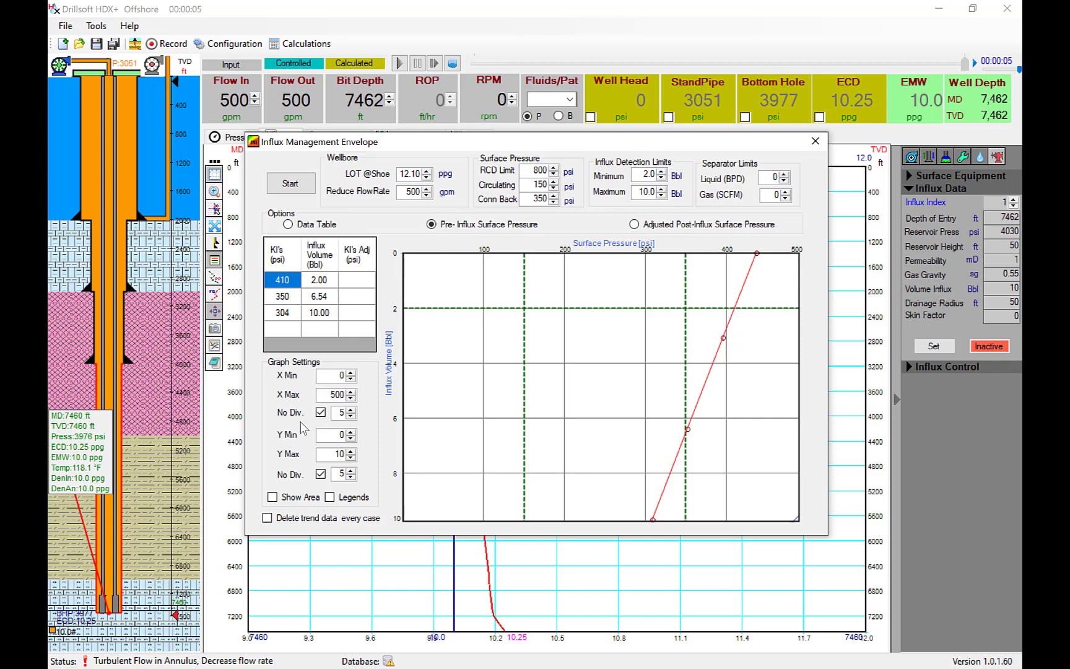
pyautogui.click(289, 497)
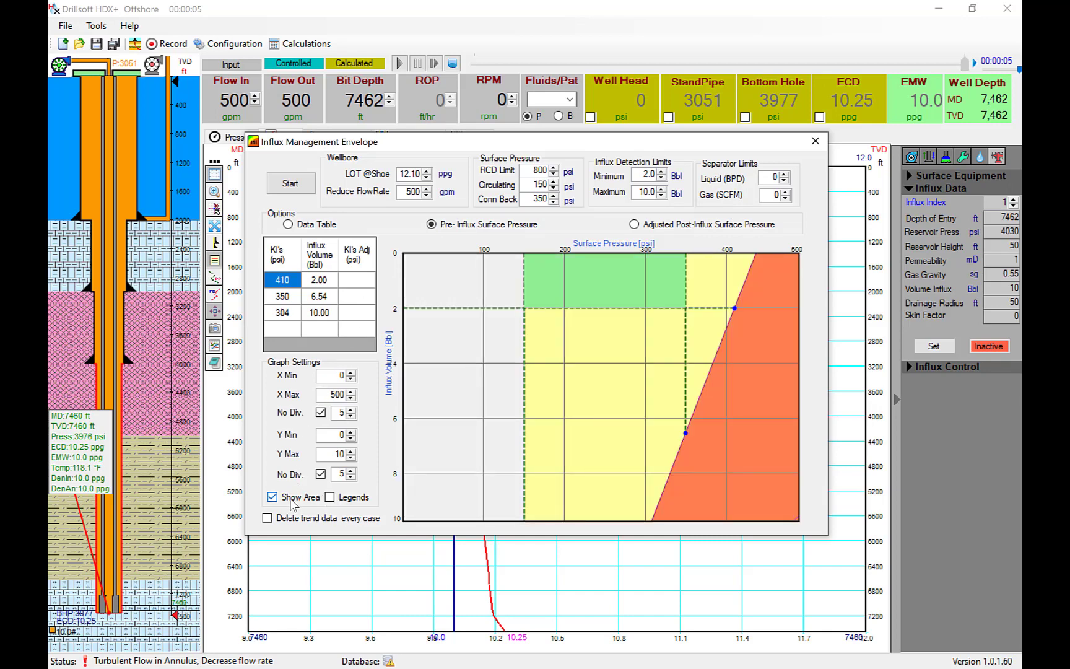
pyautogui.click(329, 499)
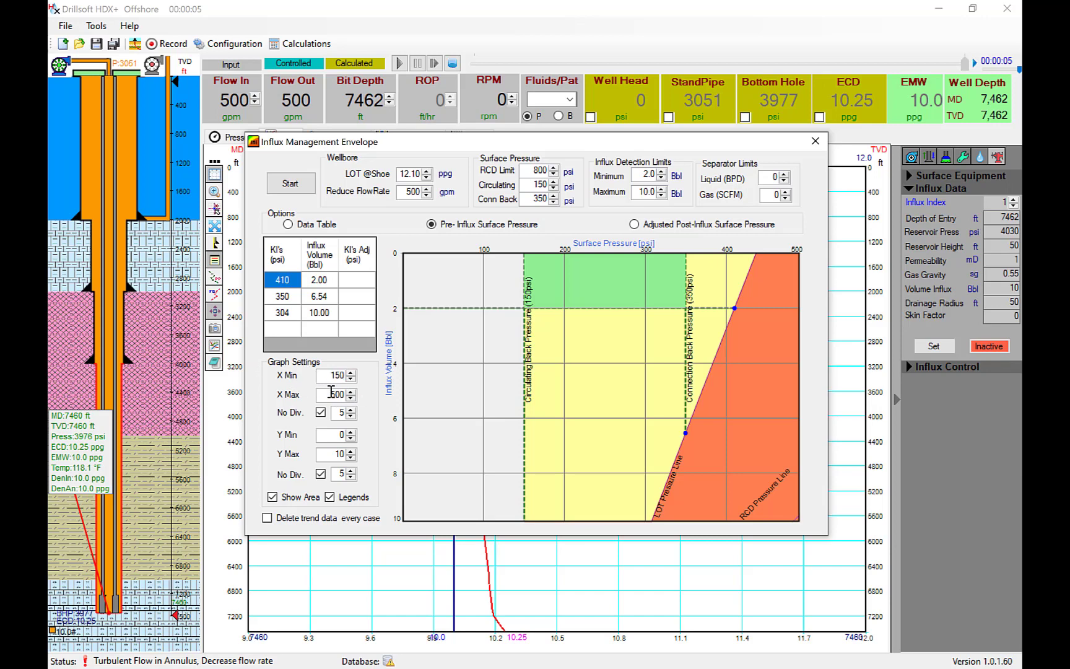
# Step: Set the envelope graph's X range to 150–1000 and its Y maximum to 12
pyautogui.click(331, 391)
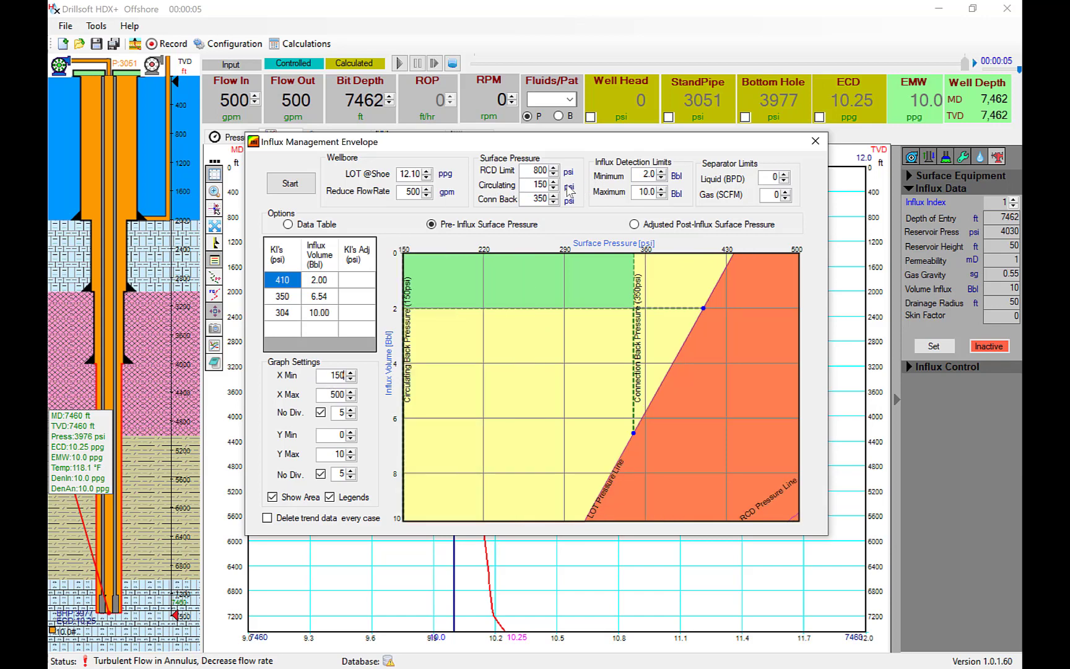
pyautogui.doubleClick(338, 397)
pyautogui.write('1000')
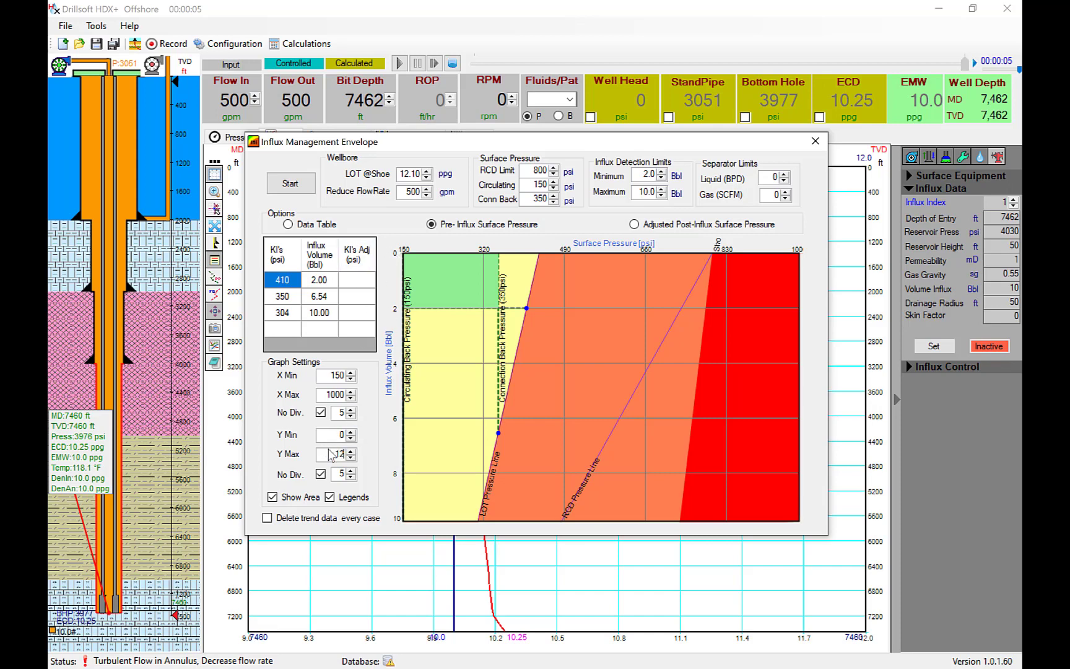
pyautogui.press('Return')
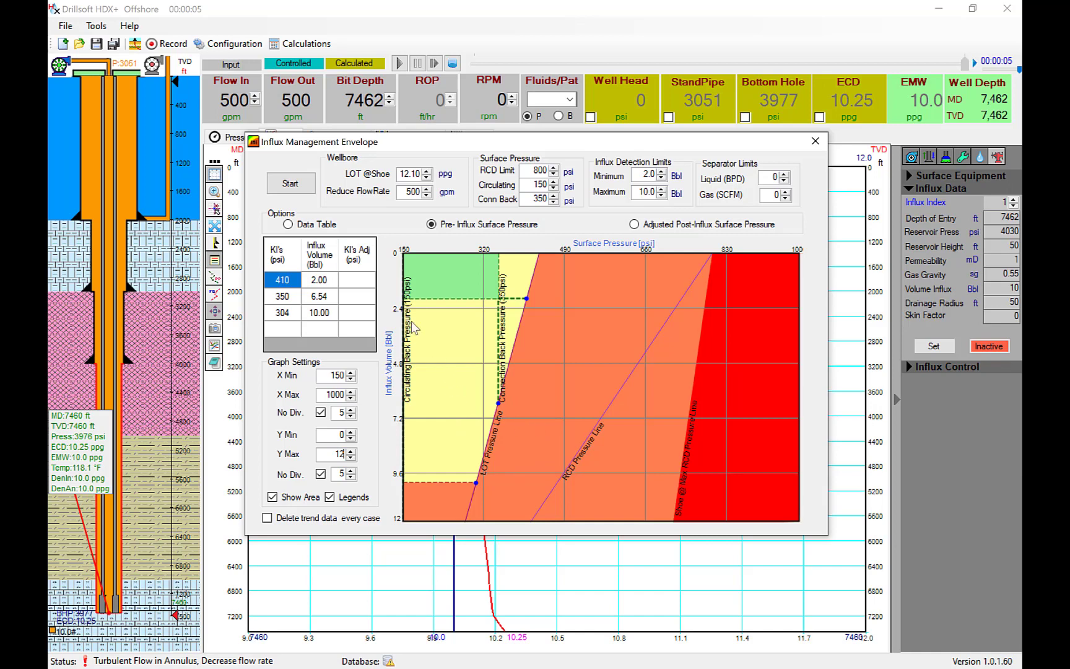
# Step: Start the influx envelope calculation with trend data deleted for every case, and show the data table
pyautogui.click(291, 186)
pyautogui.click(290, 183)
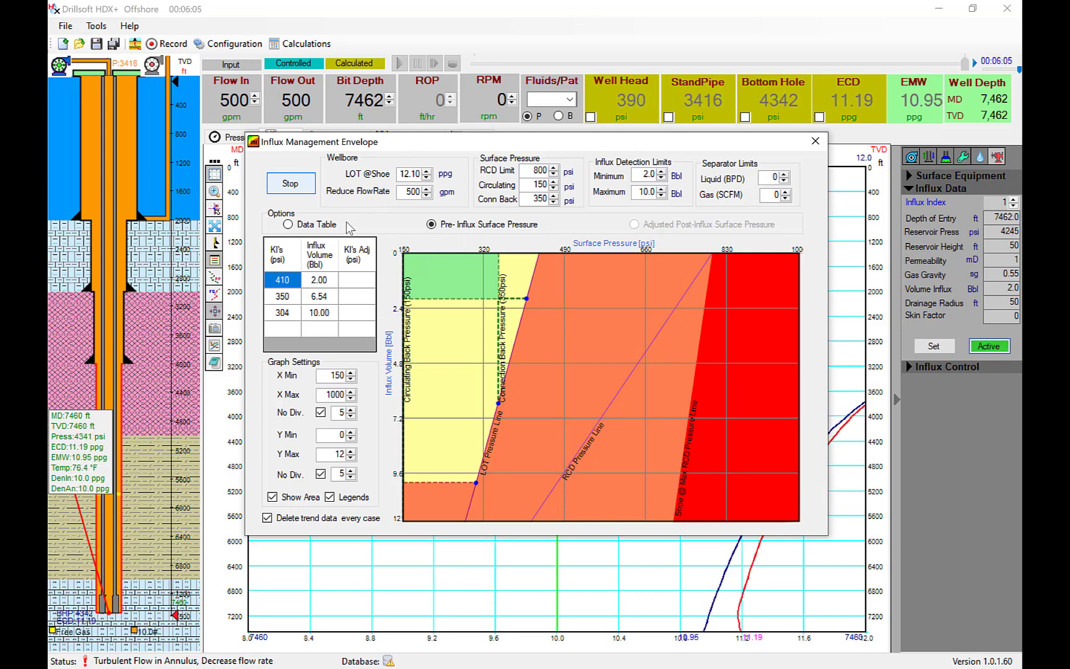
pyautogui.click(288, 225)
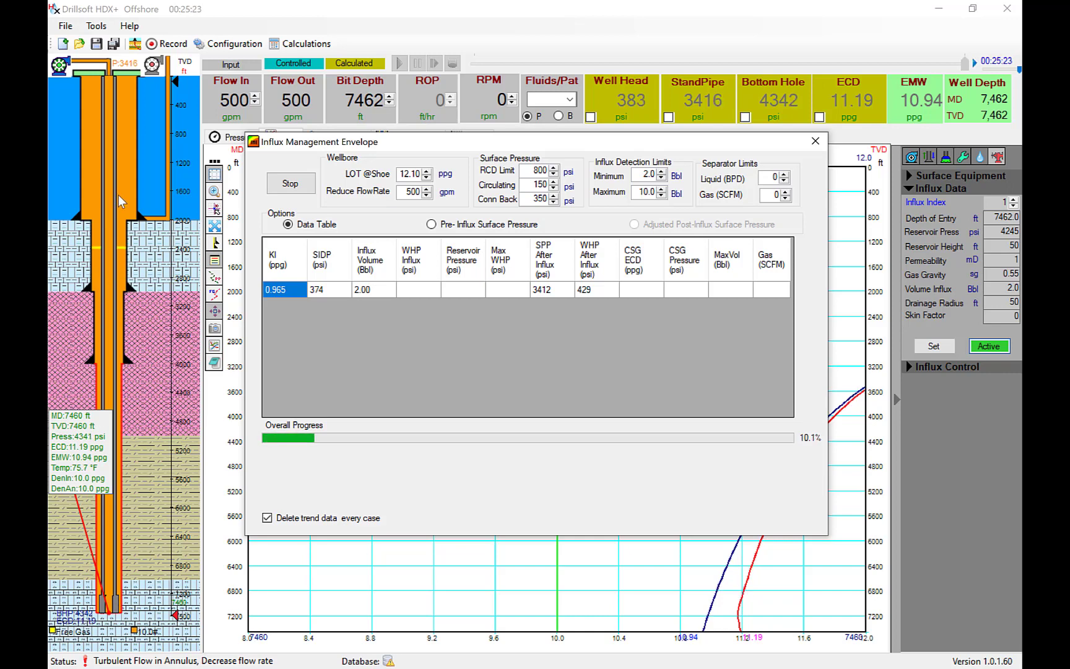
# Step: Try slowing the simulation to 1X, restore the maximum speed and return to the envelope window
pyautogui.moveTo(1019, 69); pyautogui.dragTo(1014, 71)
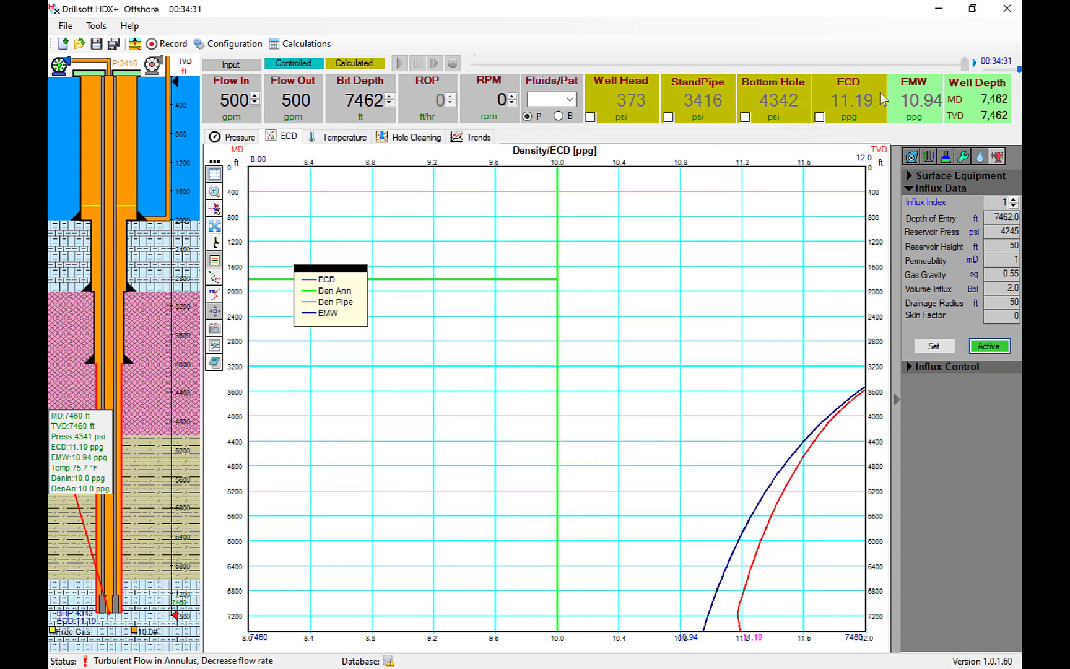
pyautogui.moveTo(1019, 70); pyautogui.dragTo(971, 72)
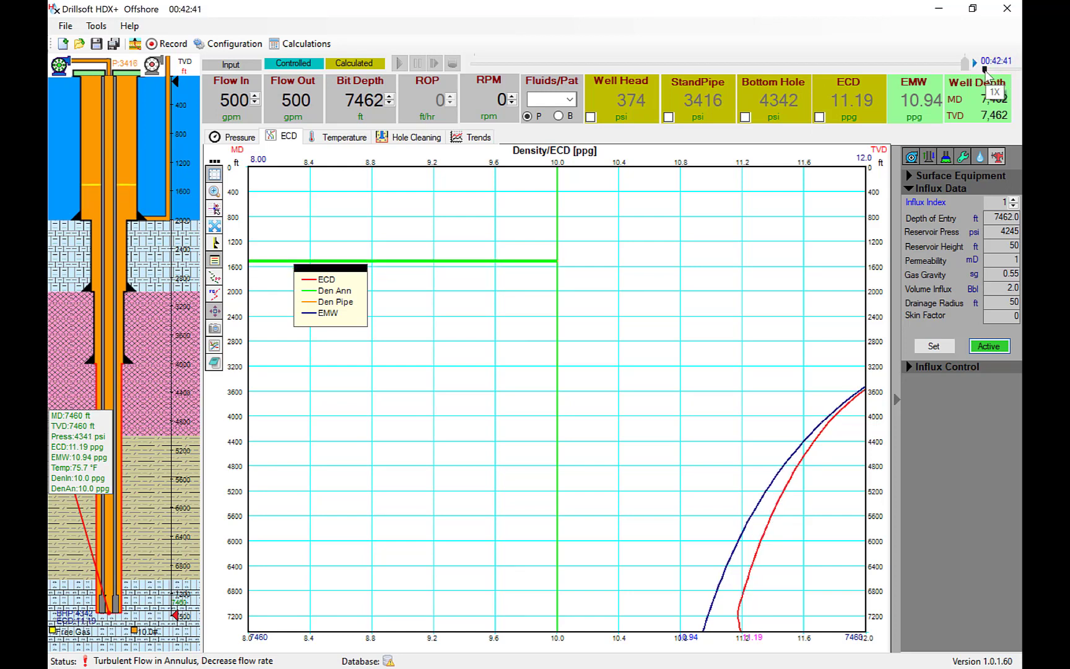
pyautogui.moveTo(985, 70); pyautogui.dragTo(1019, 70)
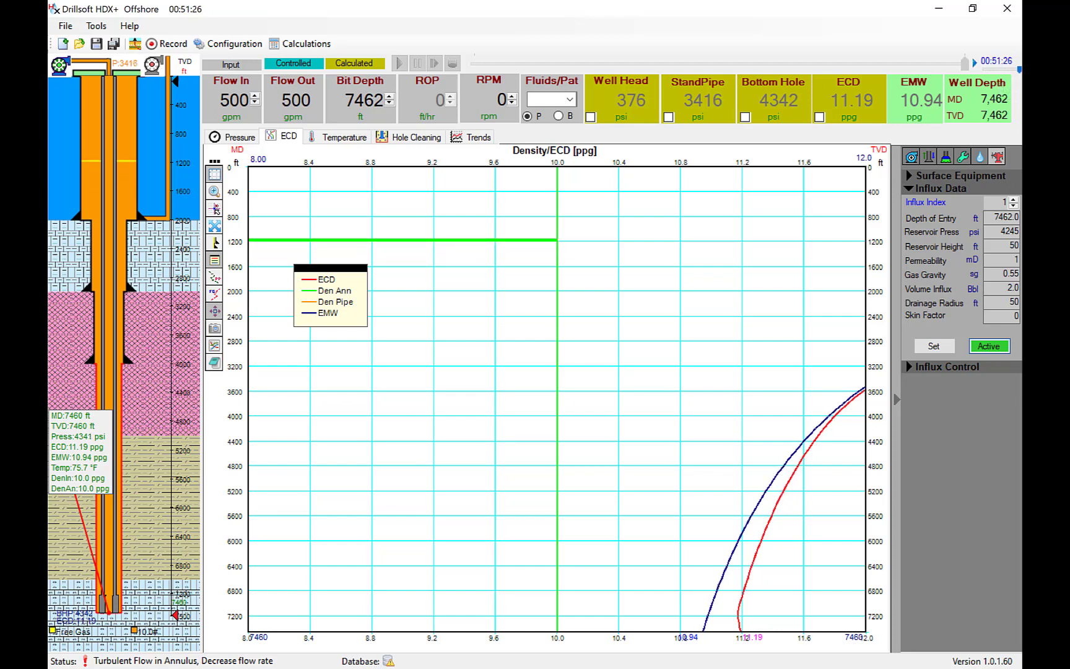
pyautogui.click(982, 334)
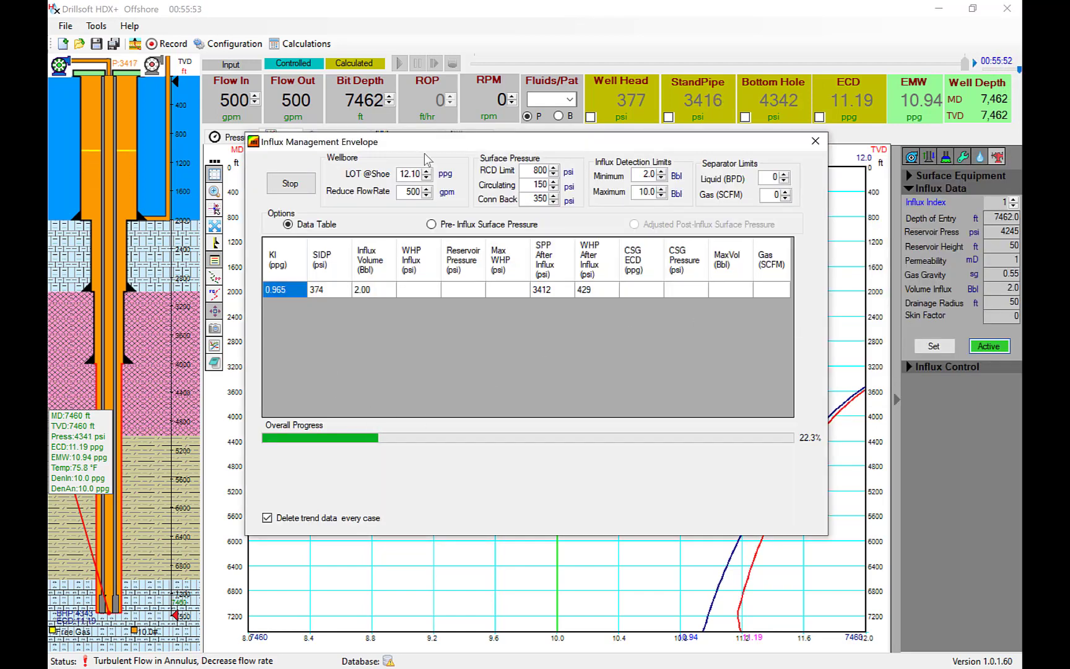
# Step: Move the envelope window lower to uncover the main view tabs, keep the data table shown and dismiss the completion notice
pyautogui.moveTo(441, 148); pyautogui.dragTo(461, 242)
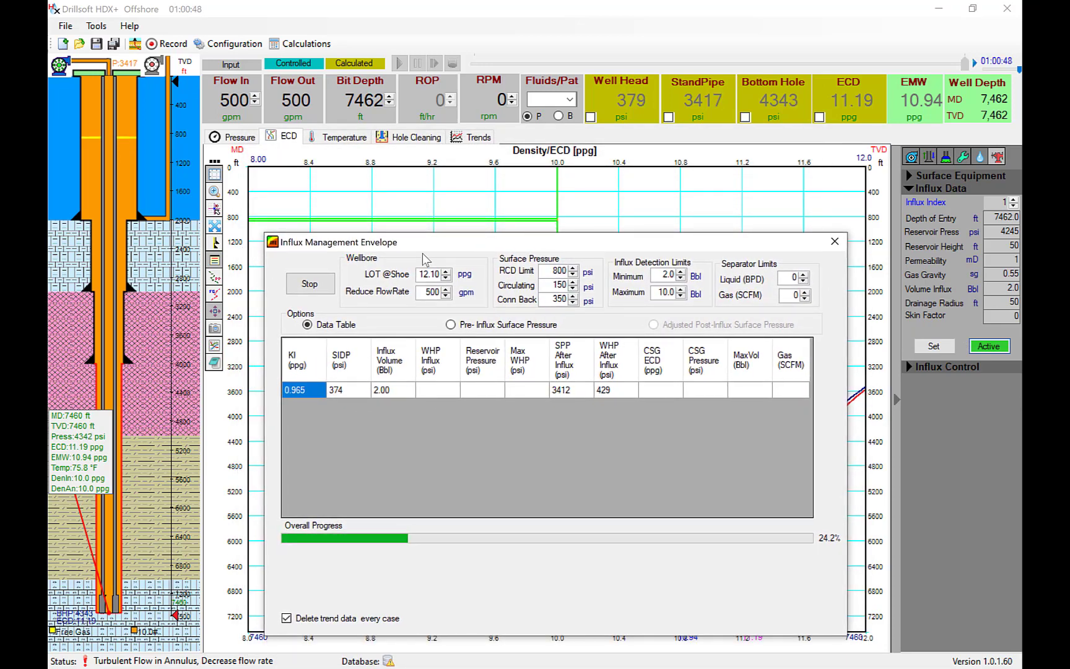
pyautogui.click(475, 326)
pyautogui.click(321, 327)
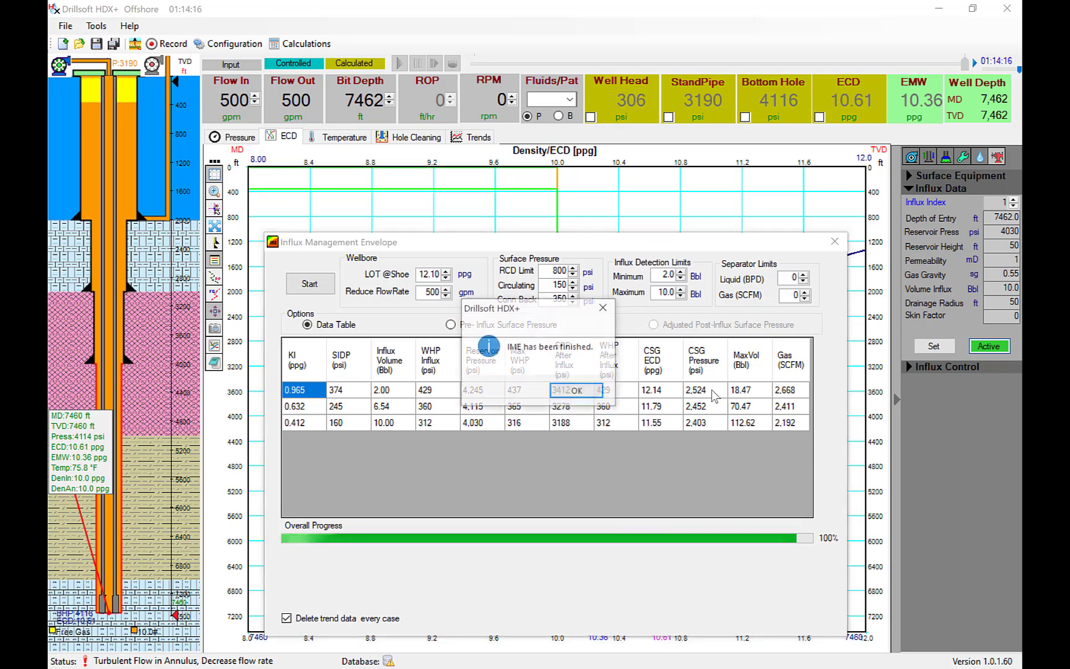
pyautogui.click(580, 391)
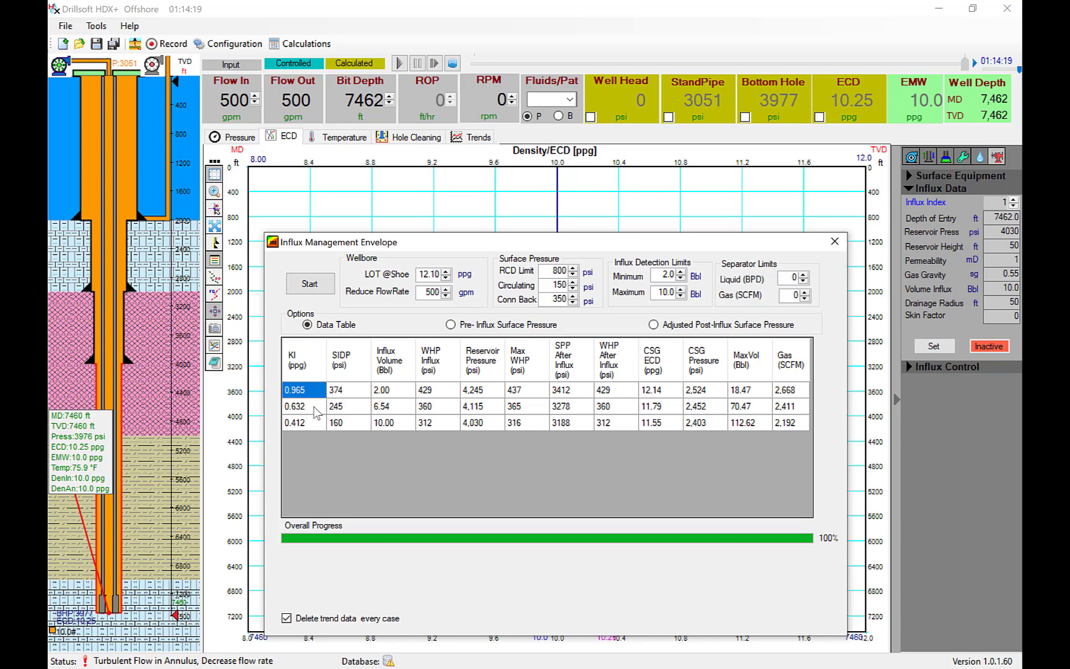
# Step: Compare the pre-influx and adjusted post-influx surface pressure graphs with the calculated data table
pyautogui.click(454, 325)
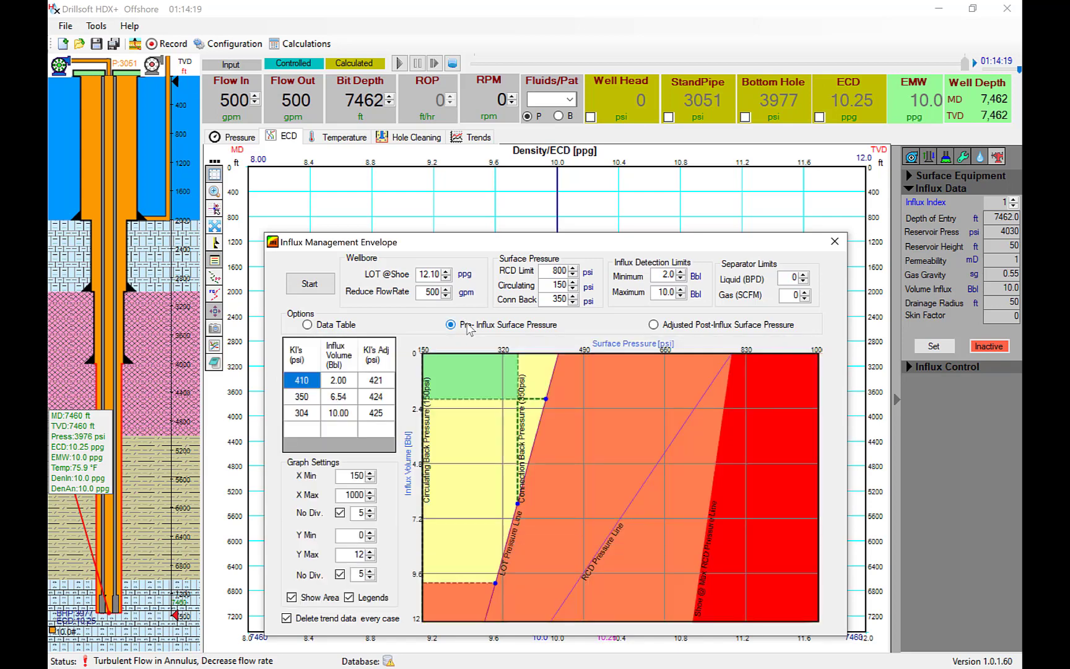
pyautogui.click(317, 323)
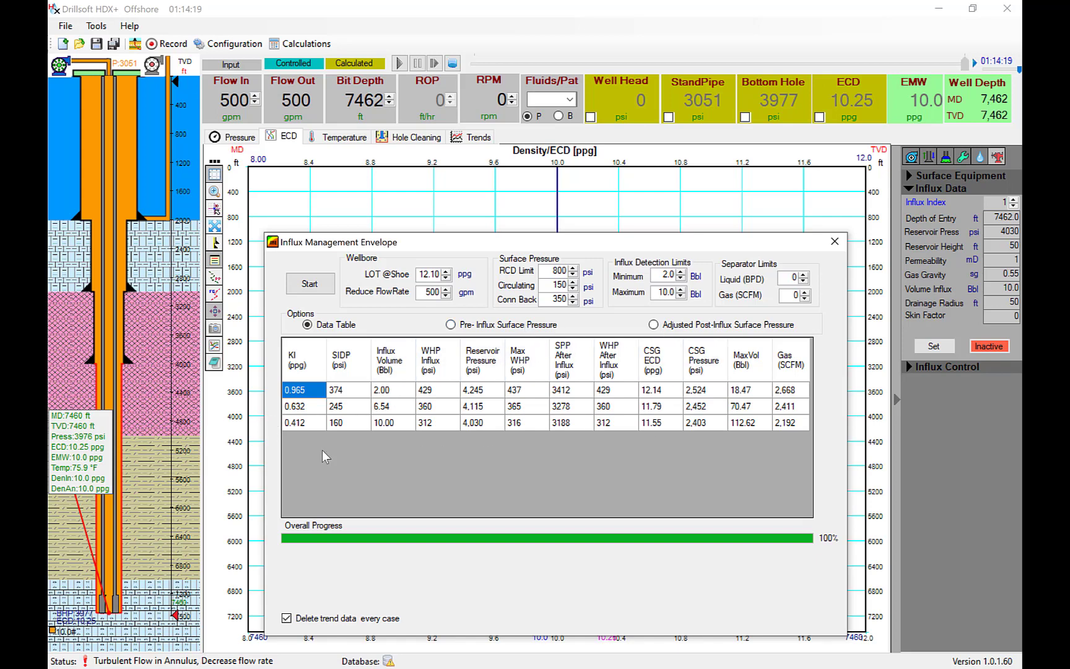
pyautogui.click(653, 325)
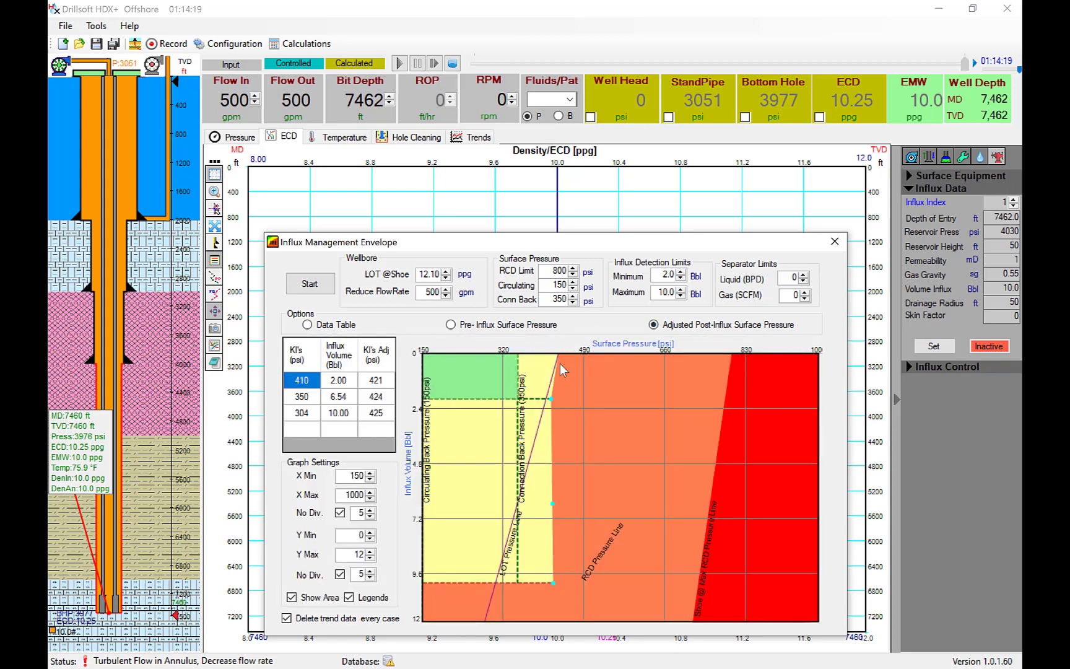
pyautogui.click(457, 327)
pyautogui.click(653, 325)
pyautogui.click(525, 328)
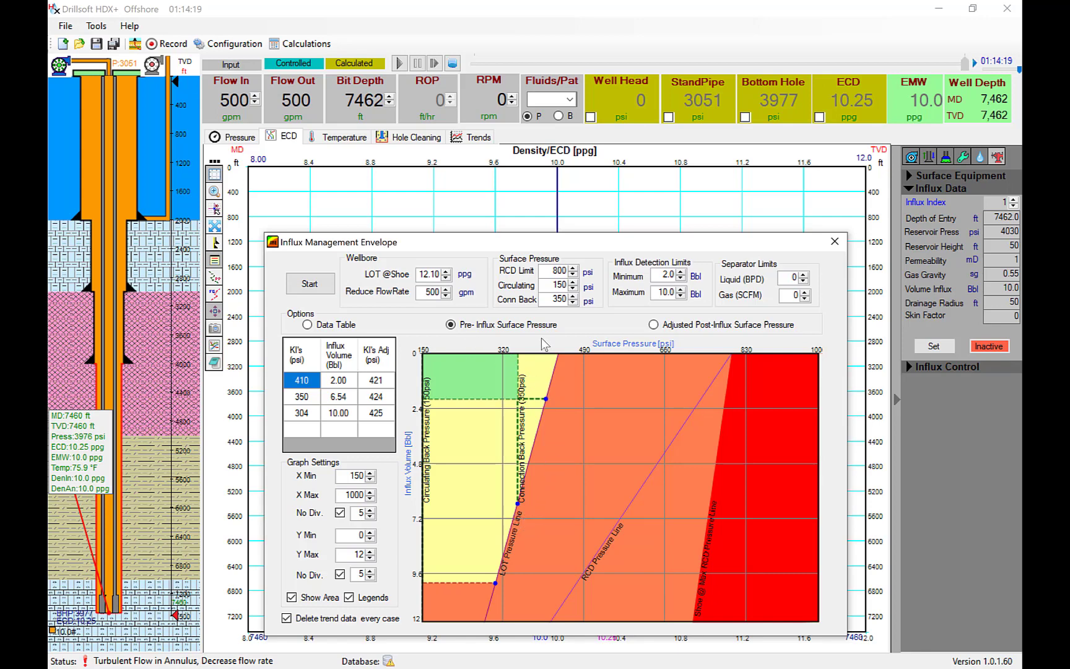
# Step: Show the adjusted post-influx surface pressure graph and close the Influx Management Envelope window
pyautogui.click(684, 325)
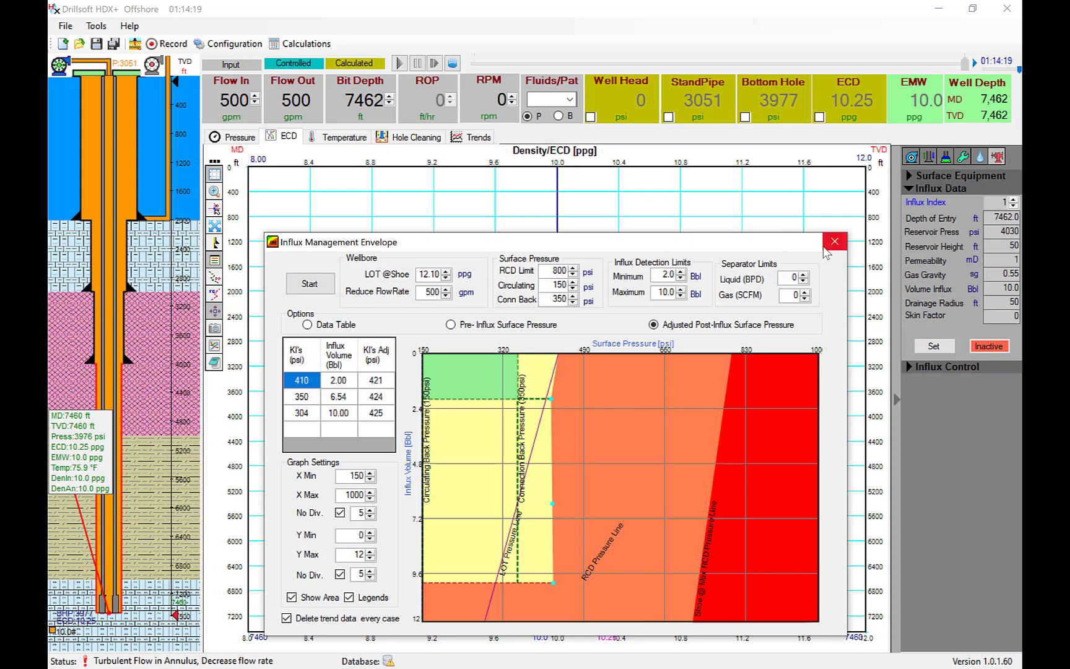
pyautogui.click(604, 181)
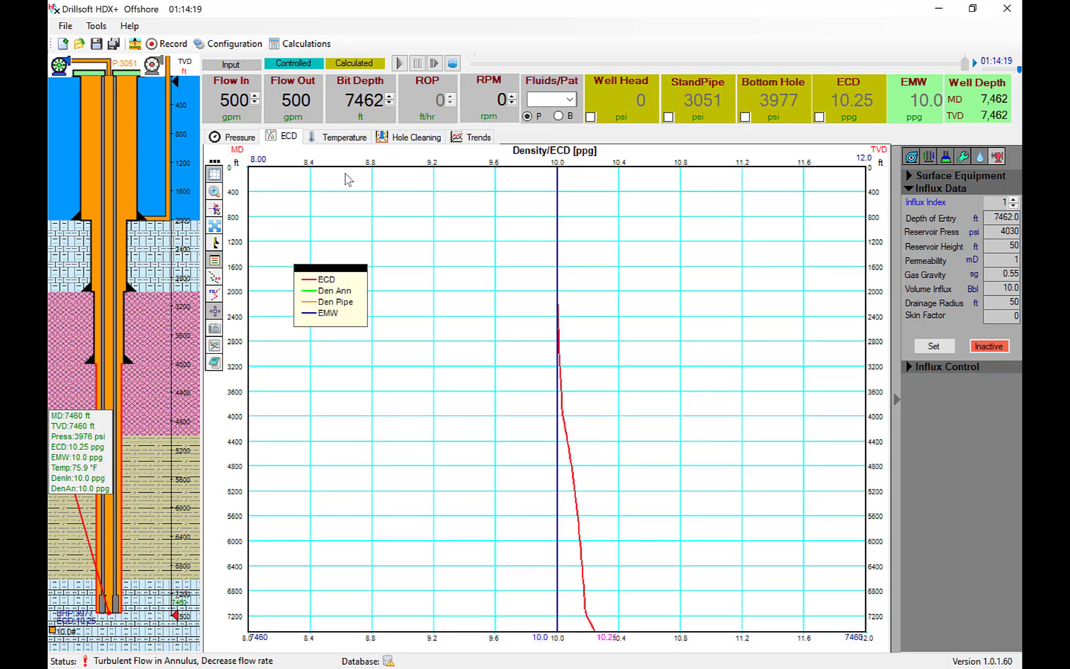
# Step: Display the trend charts with the time span set to 2 hrs
pyautogui.click(478, 138)
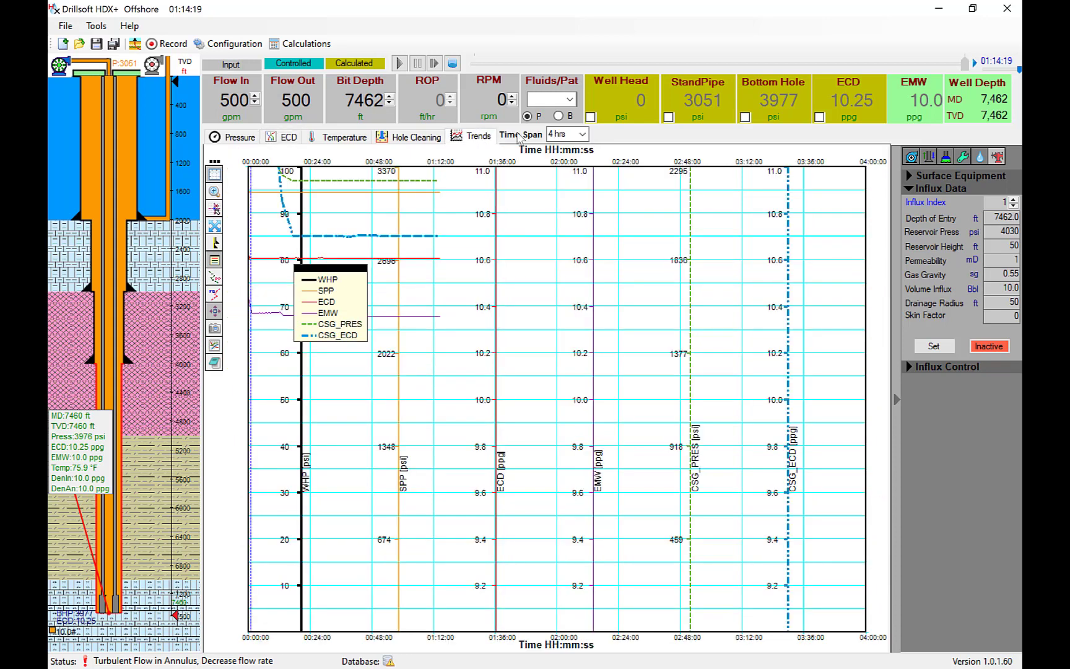
pyautogui.click(583, 134)
pyautogui.click(573, 196)
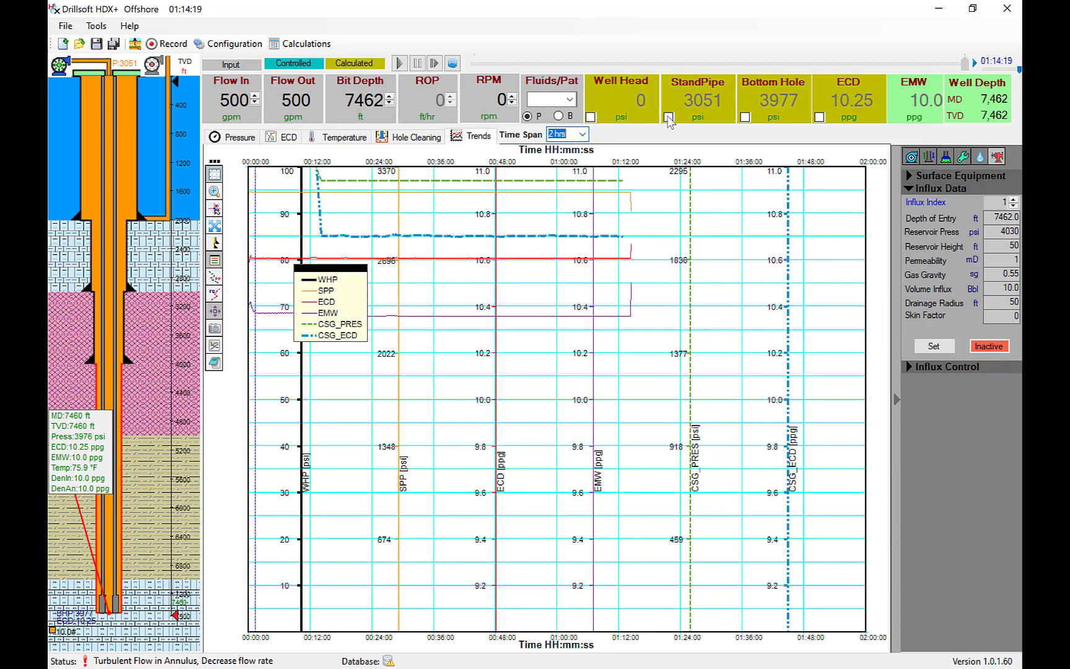
# Step: Try time spans of 30 min and 60 min on the trend charts, and return to 2 hrs
pyautogui.click(582, 134)
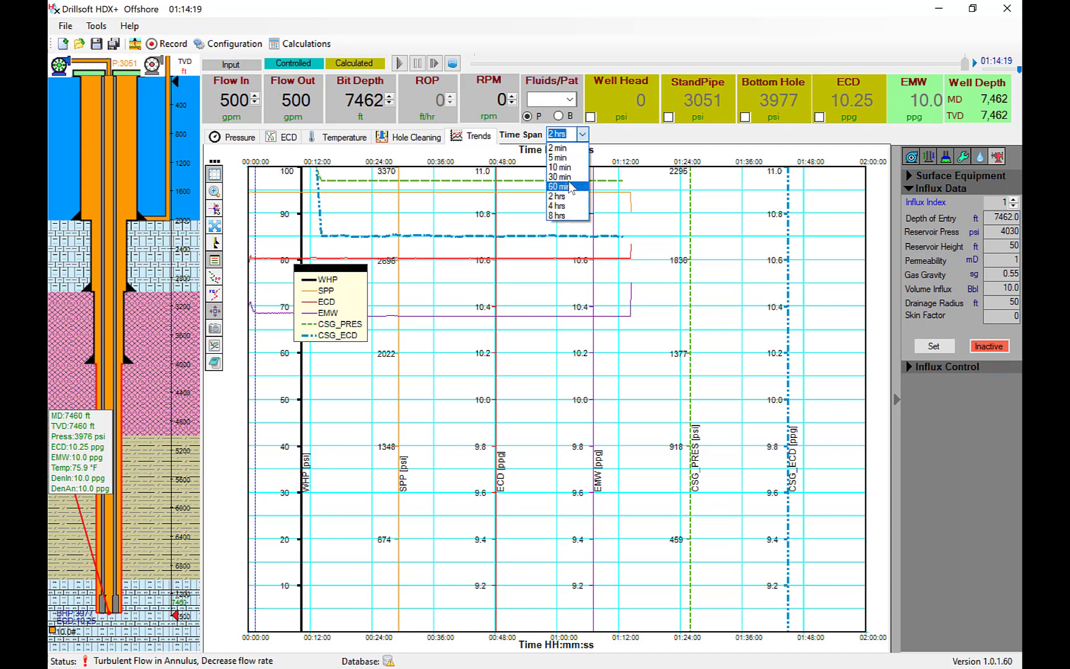
pyautogui.click(565, 186)
pyautogui.click(583, 135)
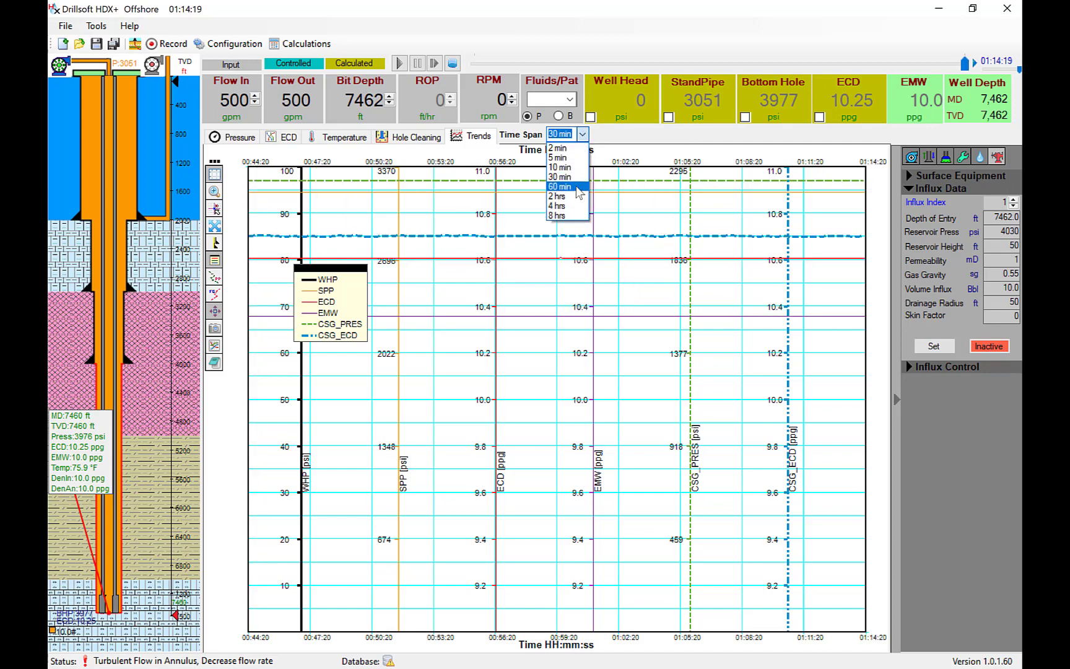
pyautogui.click(565, 190)
pyautogui.click(583, 134)
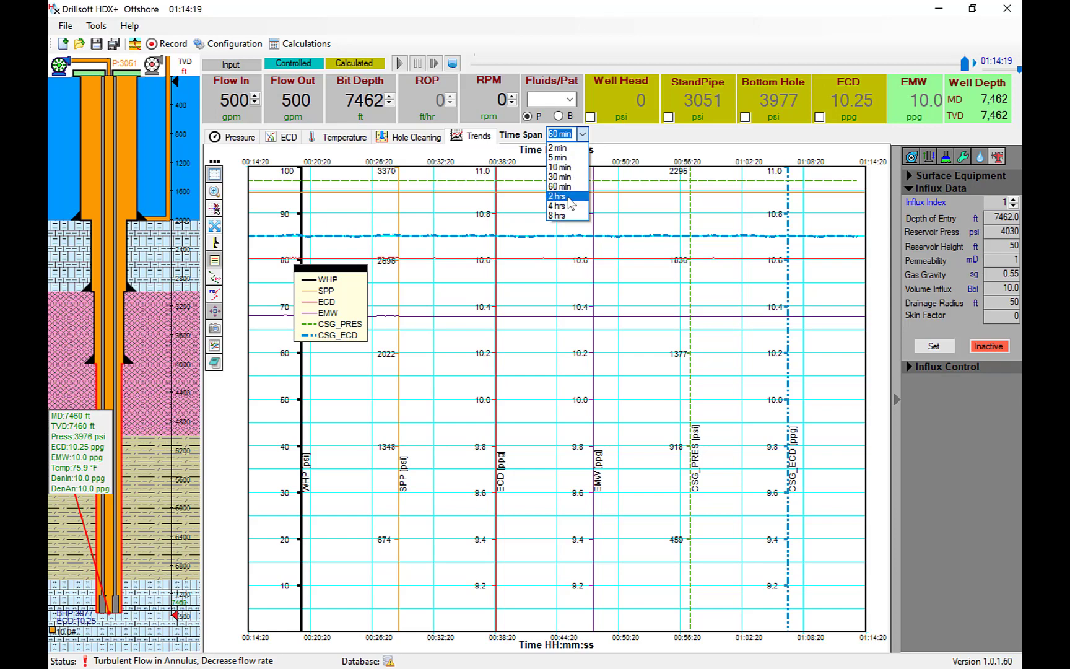
pyautogui.click(572, 196)
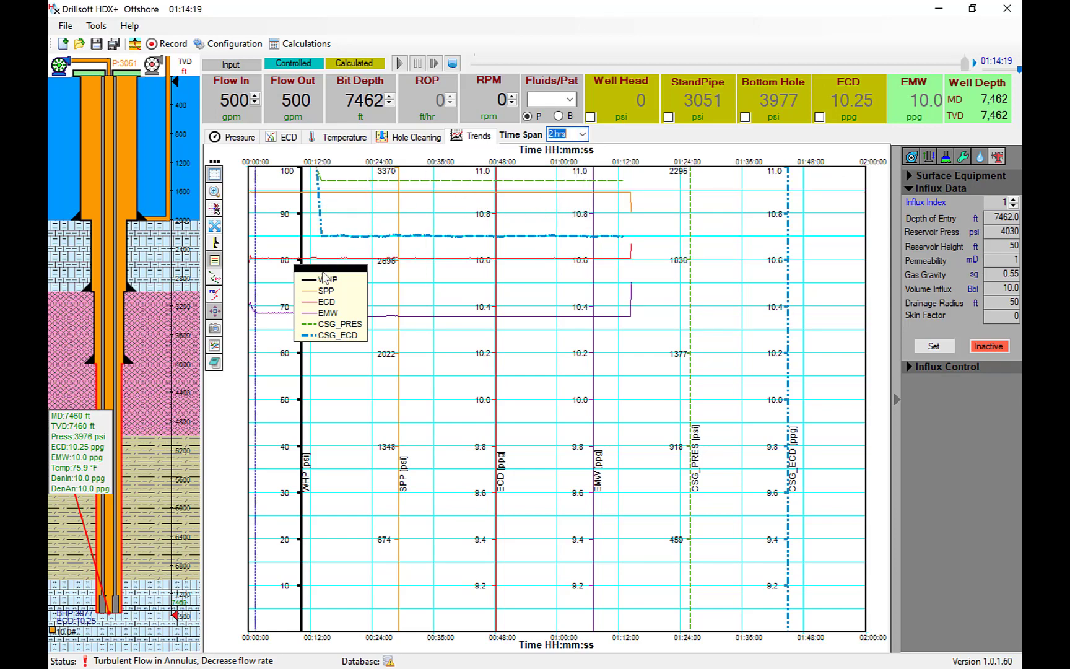
# Step: Review the hole cleaning velocity profile and the annulus and drill string pressure profile
pyautogui.click(399, 137)
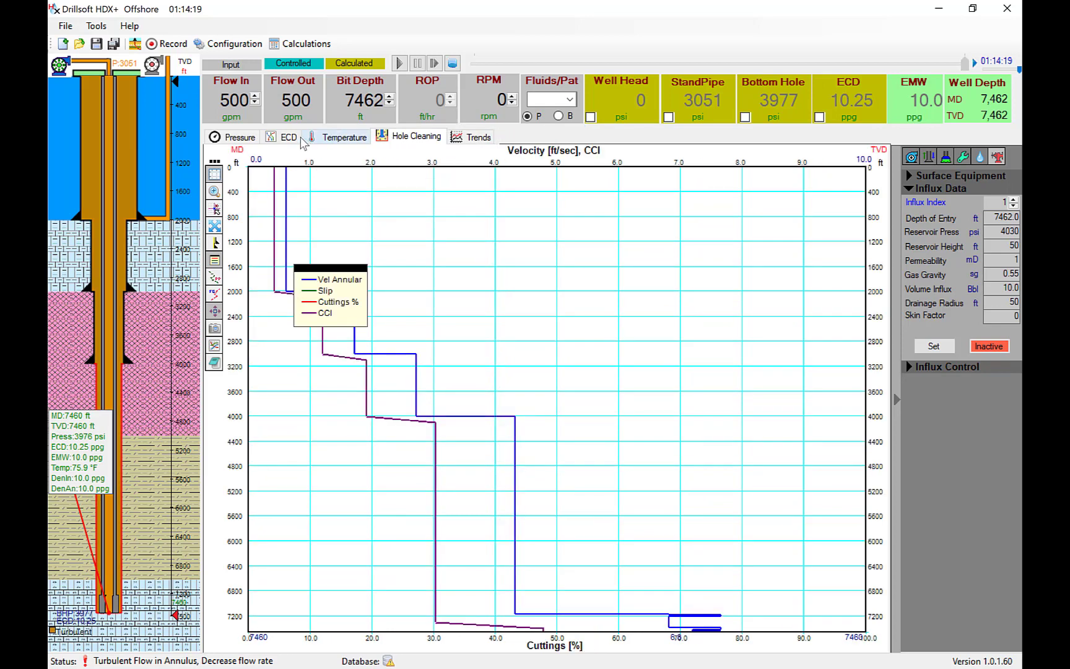
pyautogui.click(236, 138)
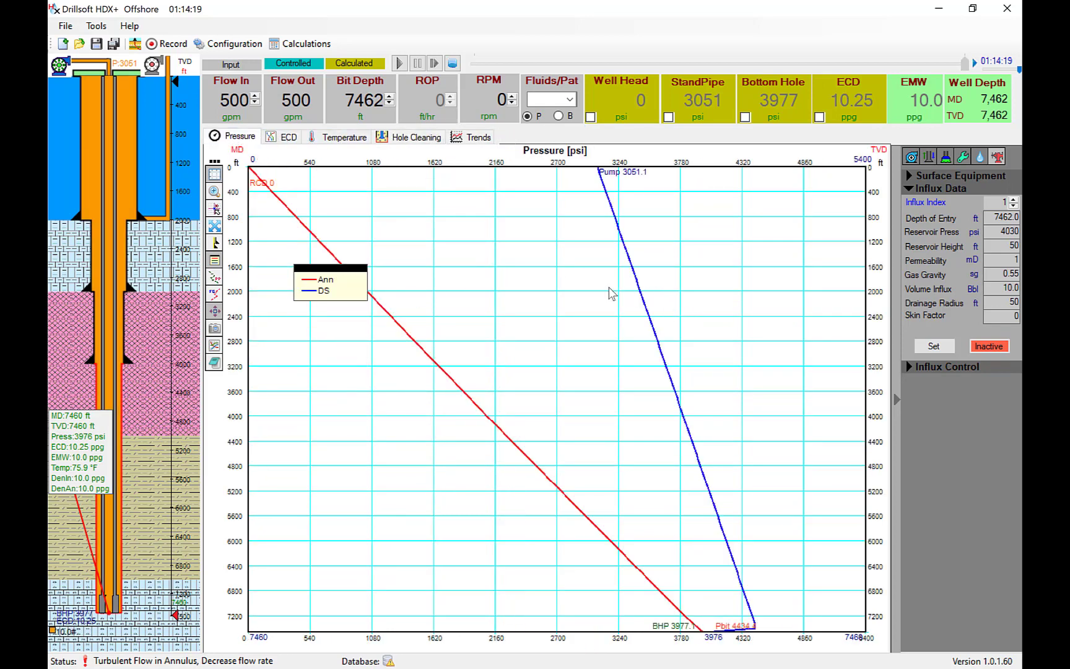